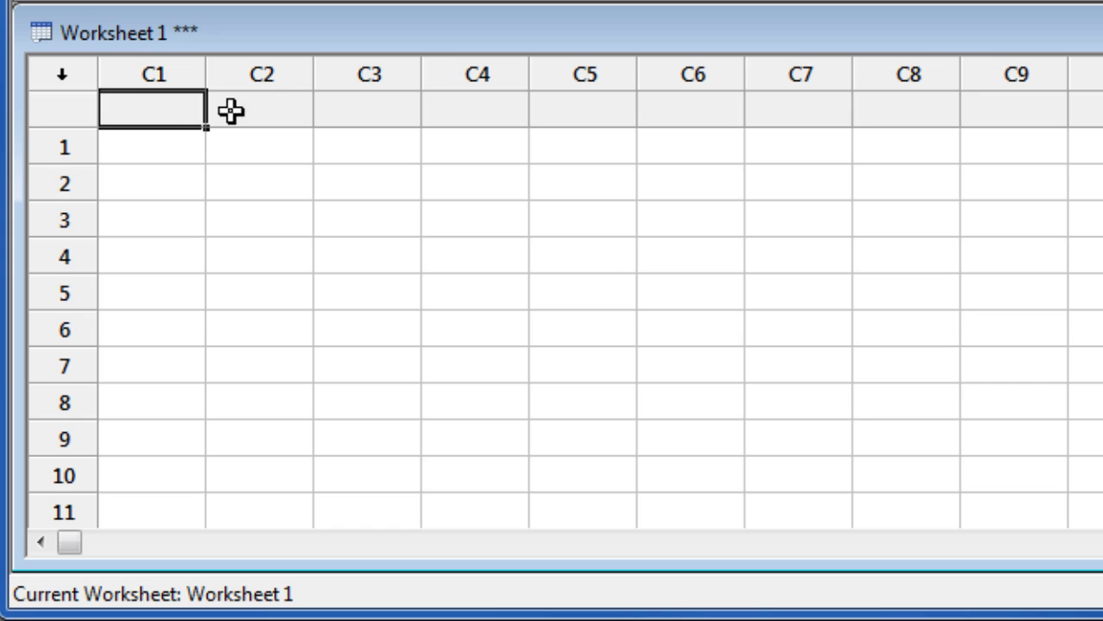
Name column C1 'x' and enter the values 4, 7, 8 and 5 beneath it.
{"action": "type", "text": "x"}
{"action": "key", "text": "Return"}
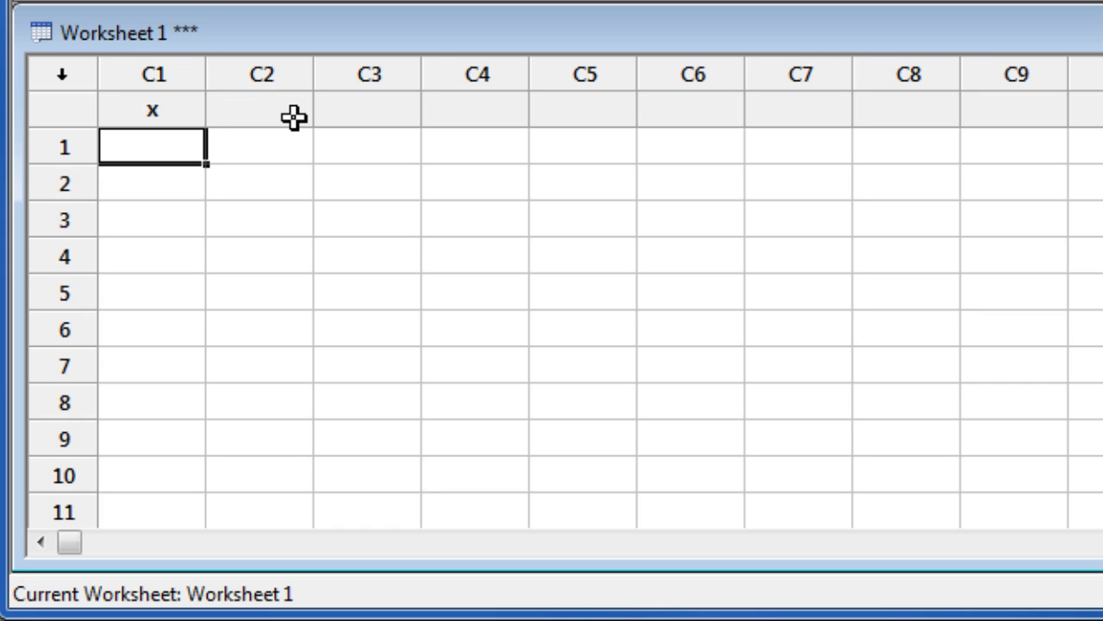
{"action": "type", "text": "4"}
{"action": "key", "text": "Return"}
{"action": "type", "text": "7"}
{"action": "key", "text": "Return"}
{"action": "type", "text": "8"}
{"action": "key", "text": "Return"}
{"action": "type", "text": "5"}
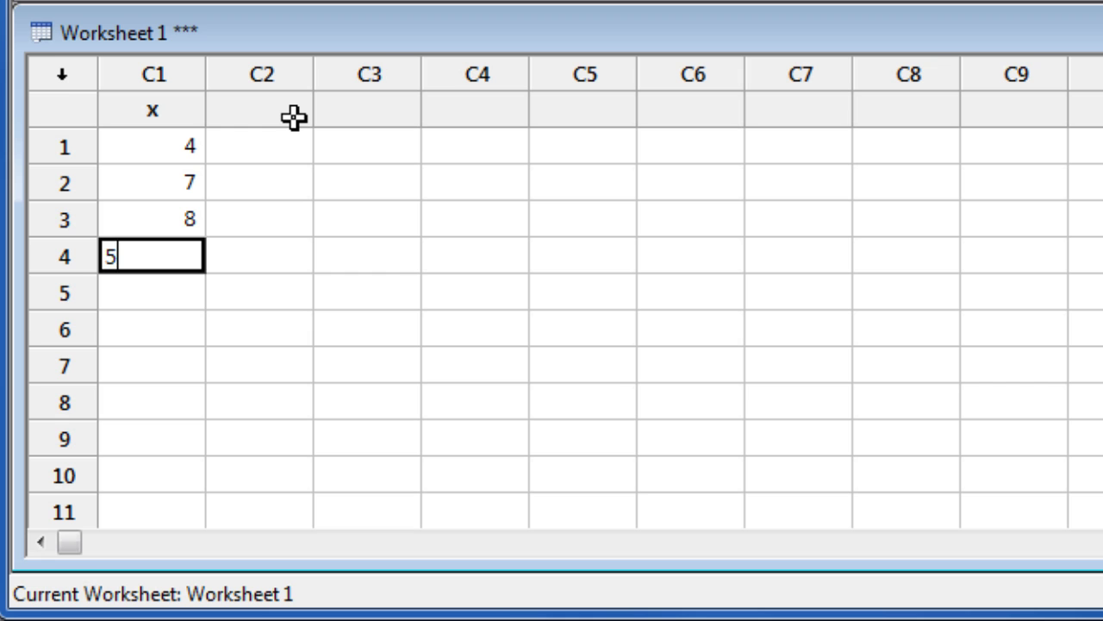
{"action": "key", "text": "Return"}
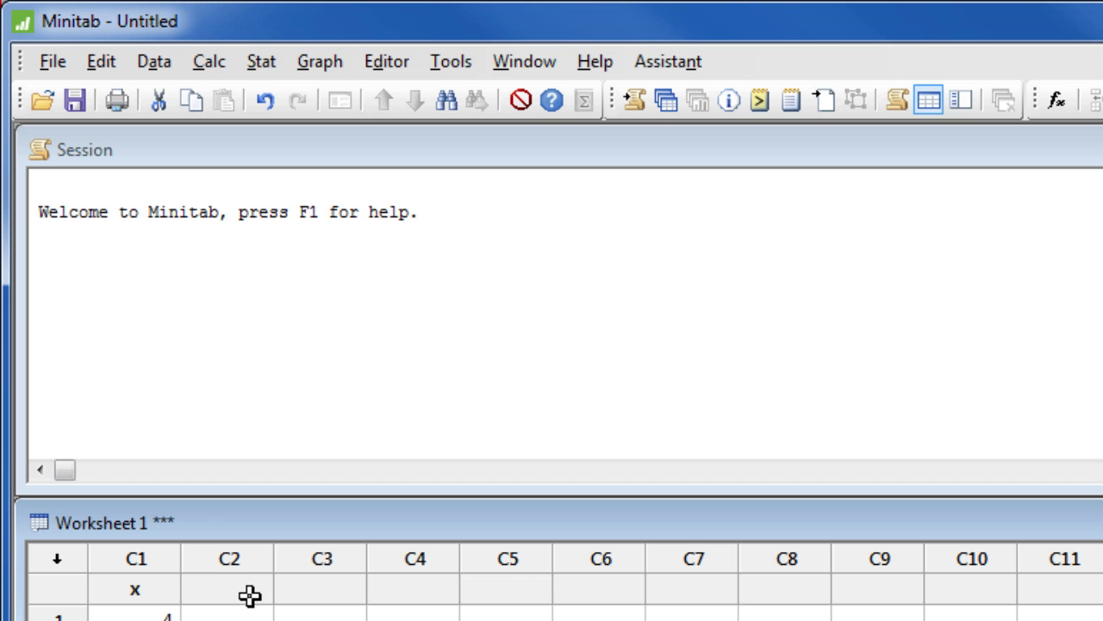
Create a new blank Minitab worksheet from the File menu.
{"action": "left_click", "coordinate": [51, 74]}
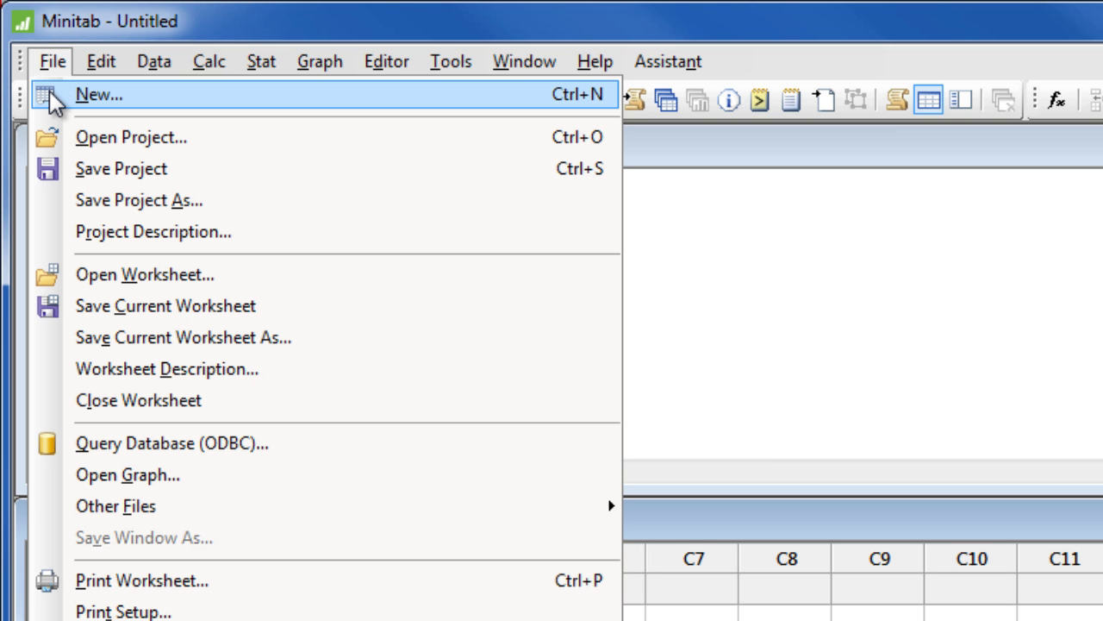
{"action": "left_click", "coordinate": [52, 98]}
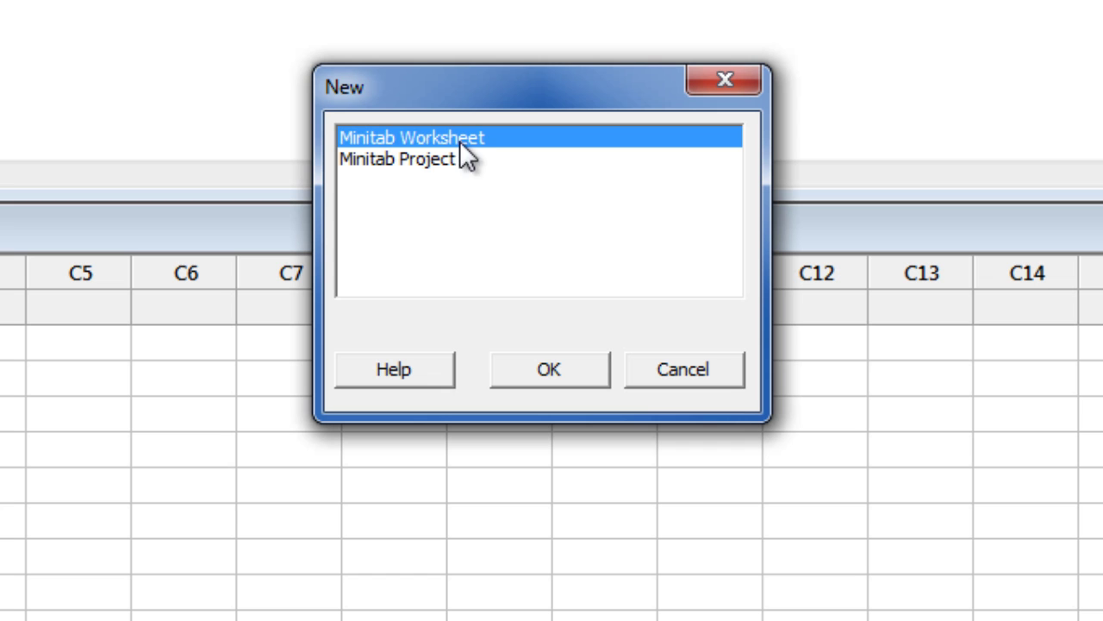
{"action": "left_click", "coordinate": [523, 369]}
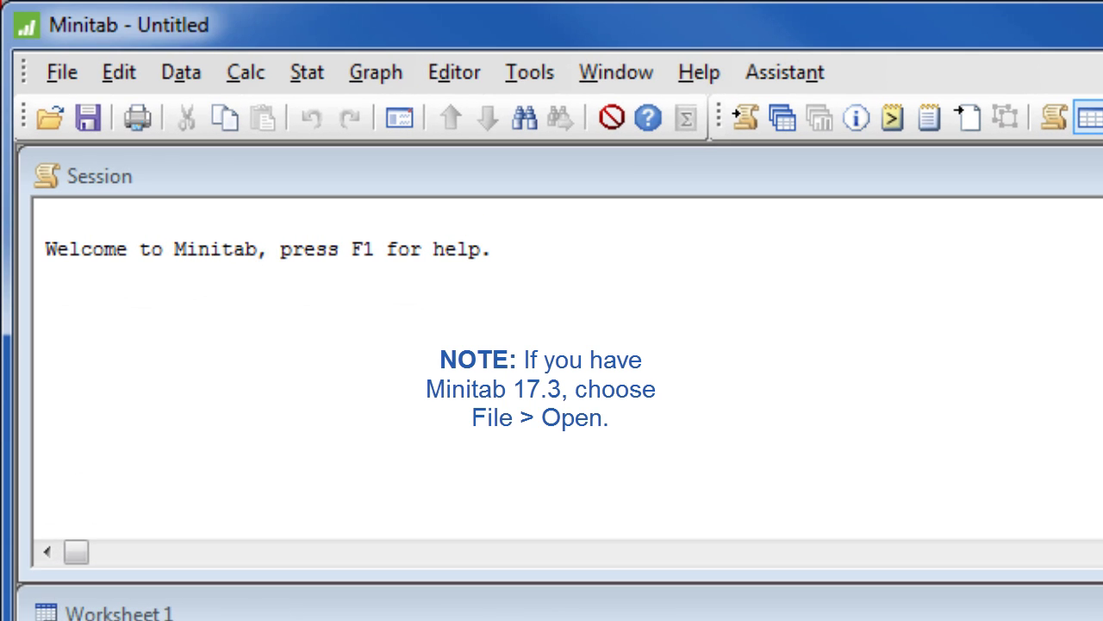
{"action": "left_click", "coordinate": [63, 76]}
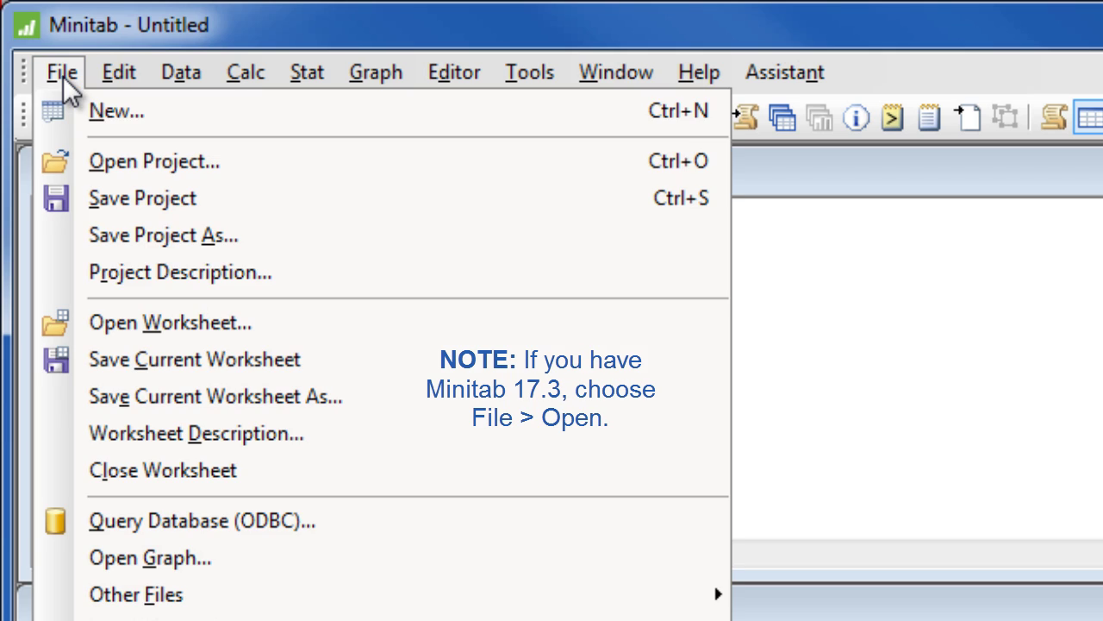
{"action": "left_click", "coordinate": [84, 325]}
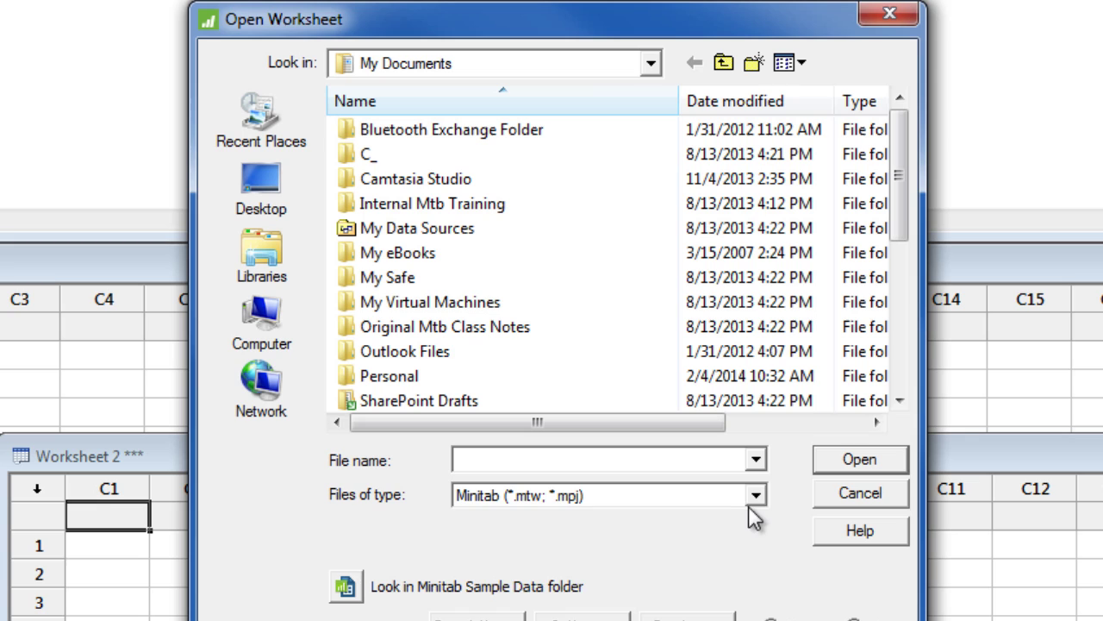
{"action": "left_click", "coordinate": [756, 495]}
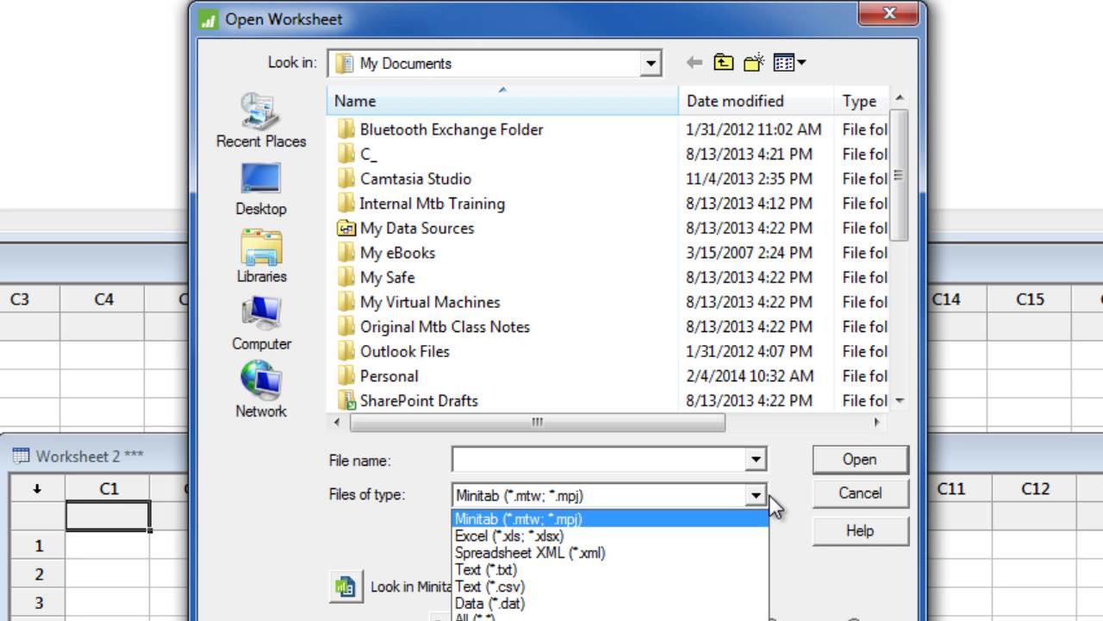
{"action": "left_click", "coordinate": [817, 493]}
{"action": "left_click", "coordinate": [820, 492]}
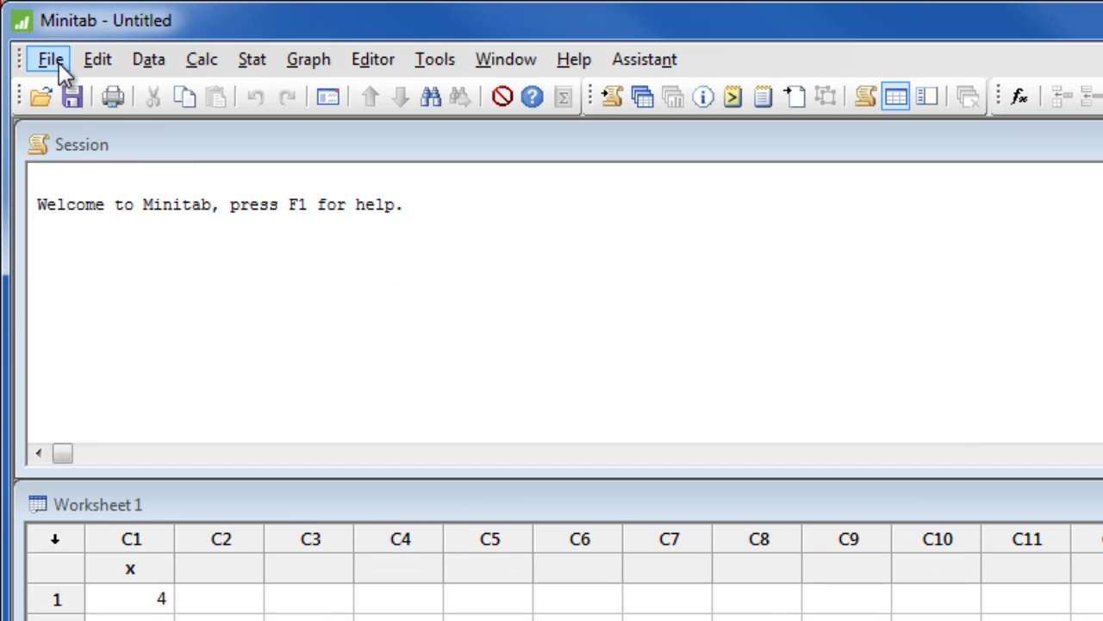
{"action": "left_click", "coordinate": [52, 59]}
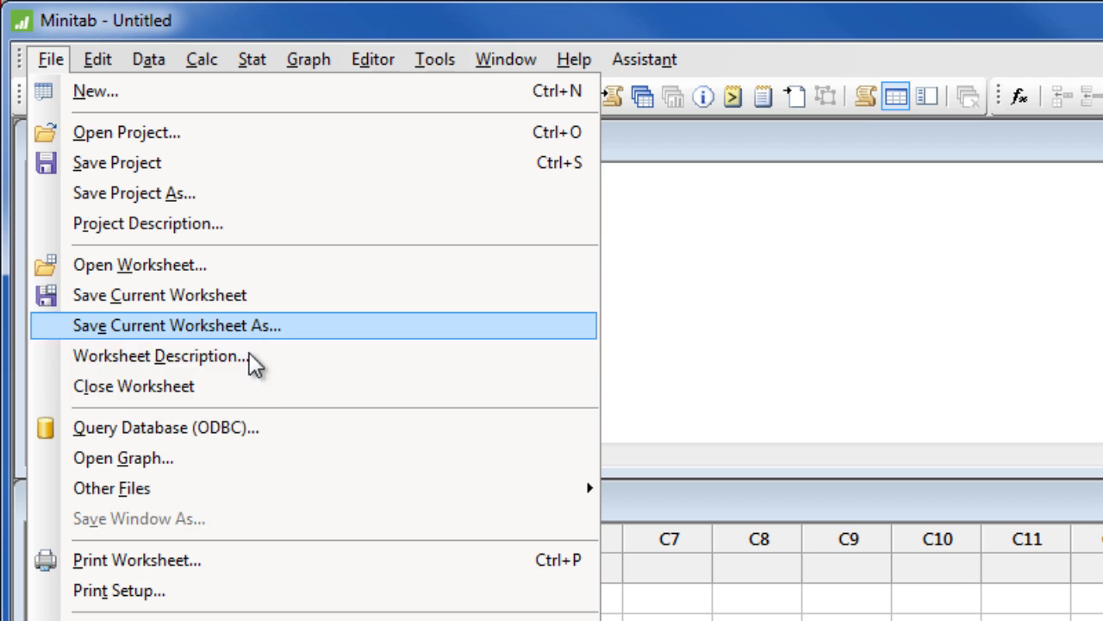
{"action": "left_click", "coordinate": [285, 428]}
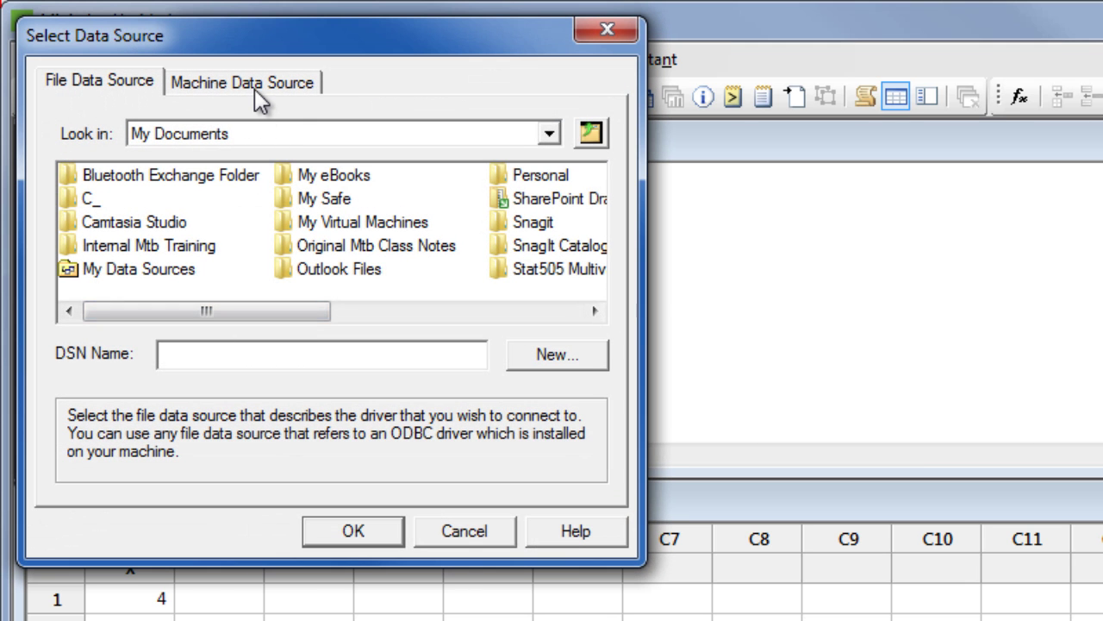
{"action": "left_click", "coordinate": [255, 89]}
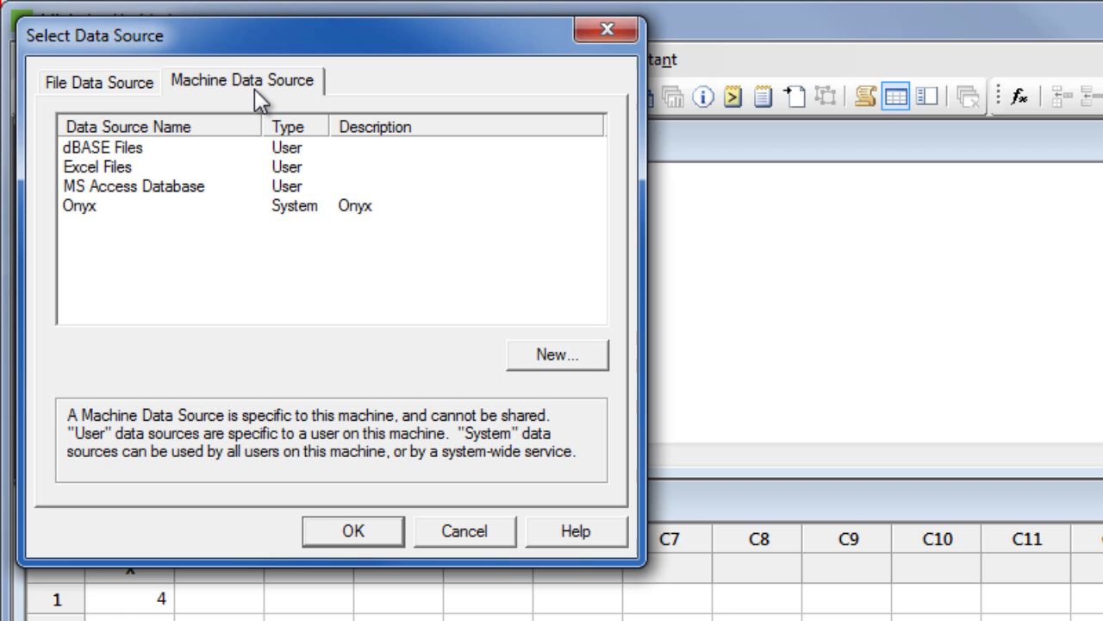
{"action": "left_click", "coordinate": [452, 535]}
Open ShippingData.MTW from the Minitab Sample Data 'Getting Started' folder.
{"action": "left_click", "coordinate": [47, 62]}
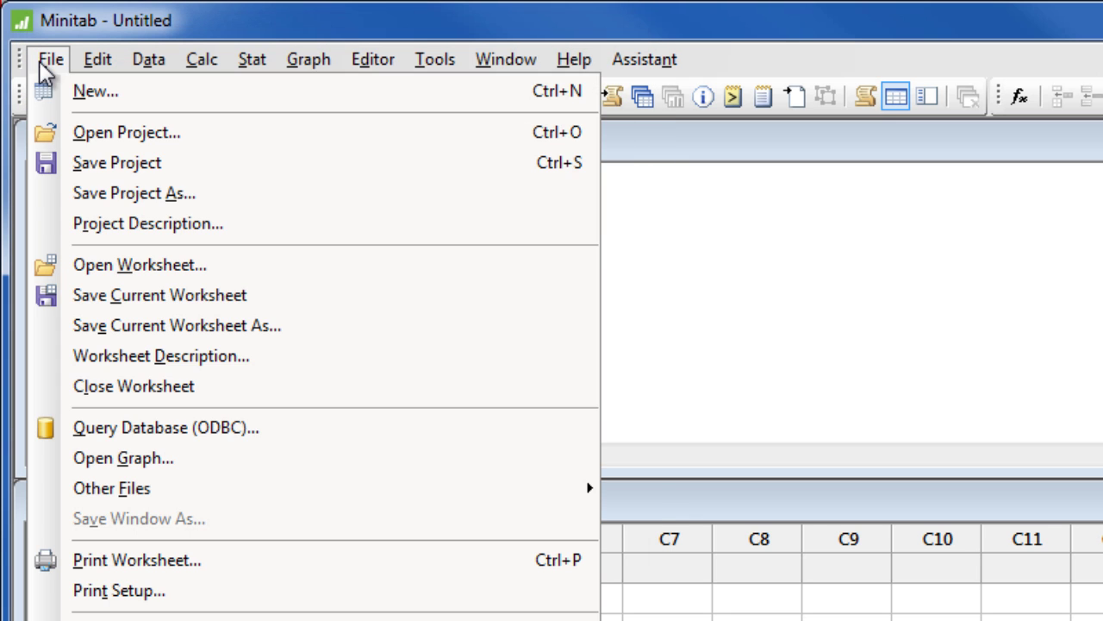
{"action": "left_click", "coordinate": [69, 267]}
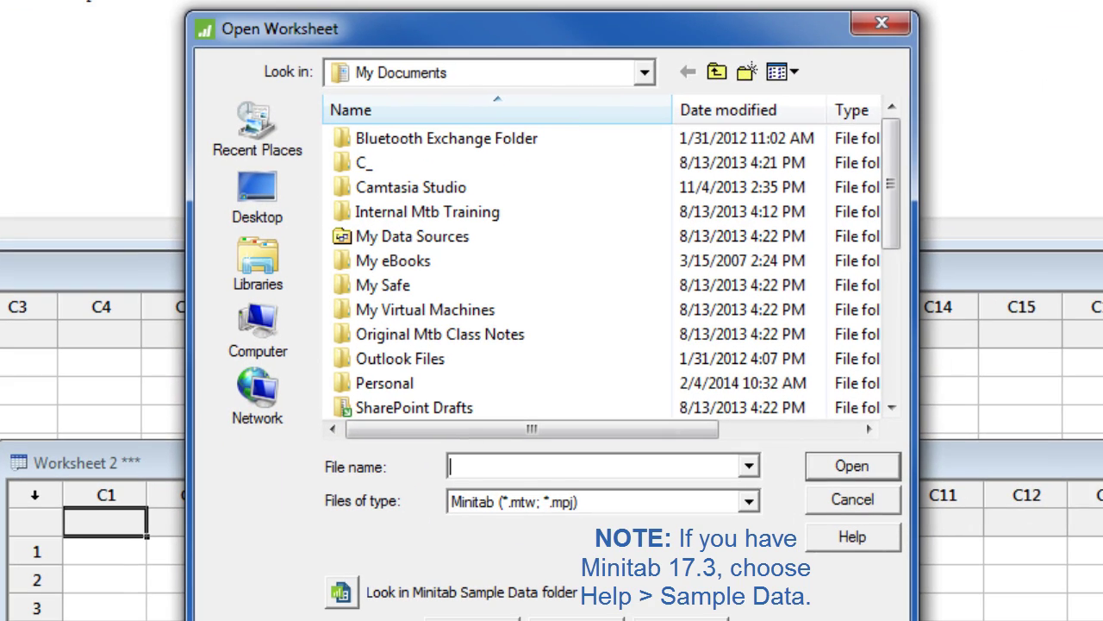
{"action": "left_click", "coordinate": [338, 594]}
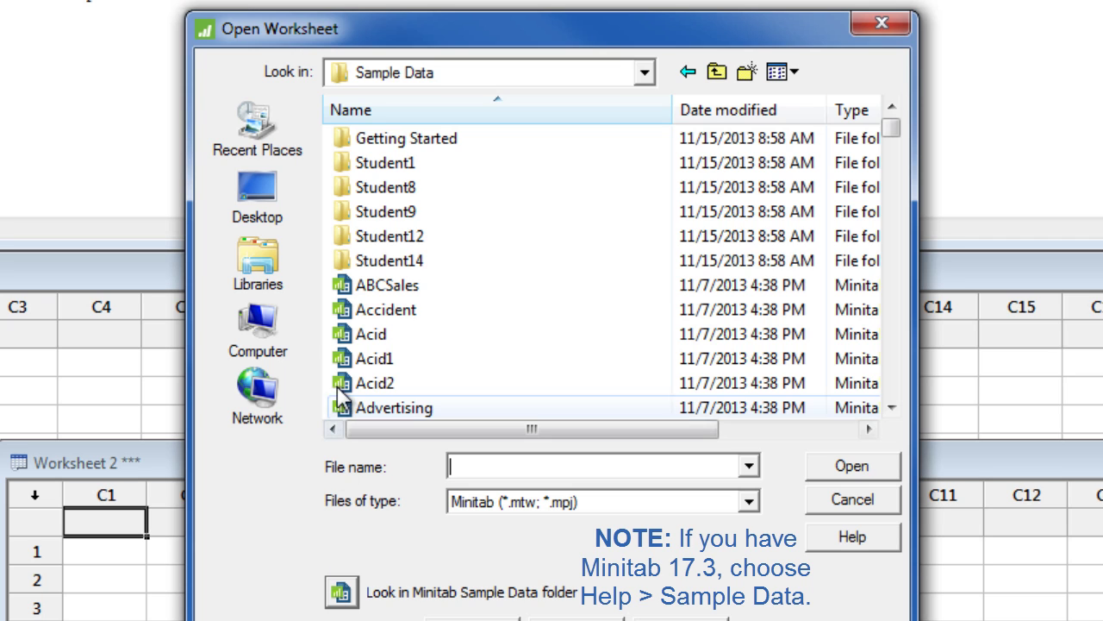
{"action": "double_click", "coordinate": [345, 140]}
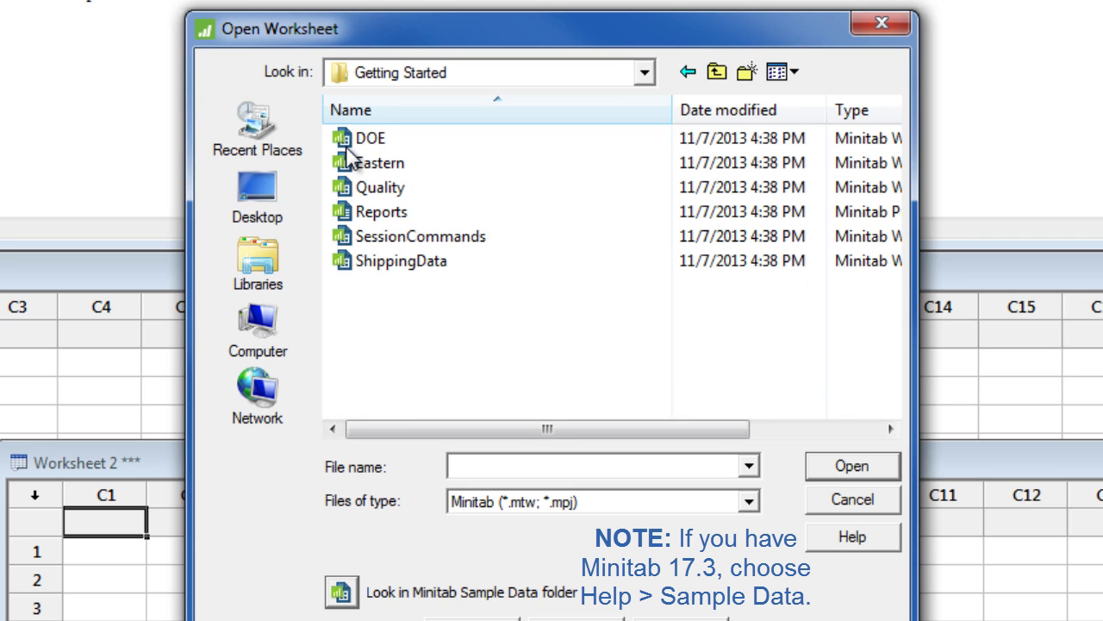
{"action": "left_click", "coordinate": [441, 260]}
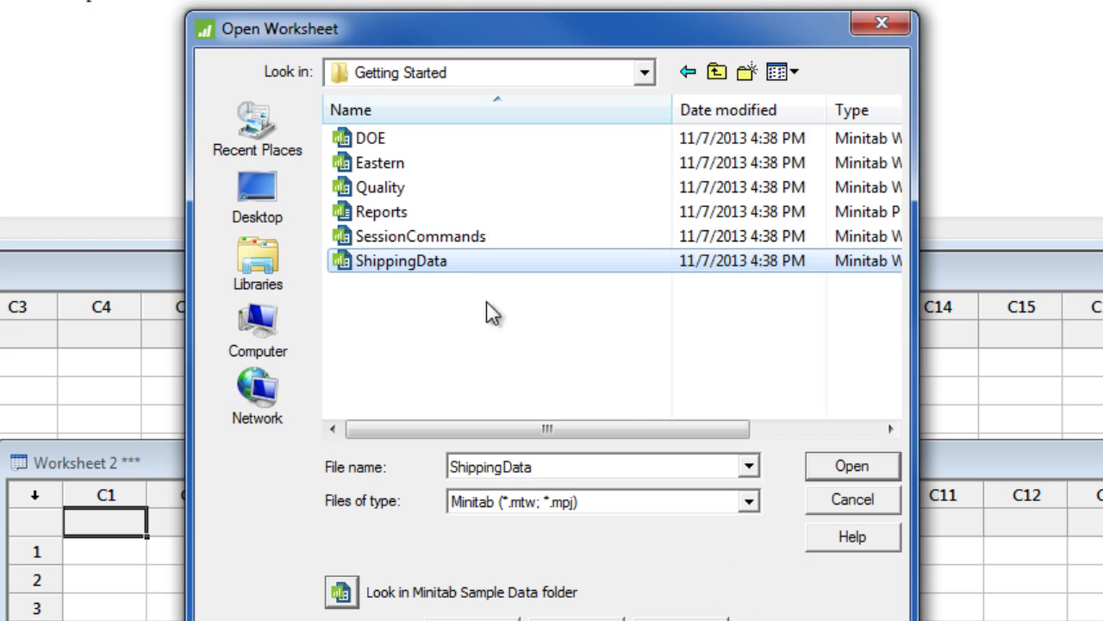
{"action": "left_click", "coordinate": [831, 470]}
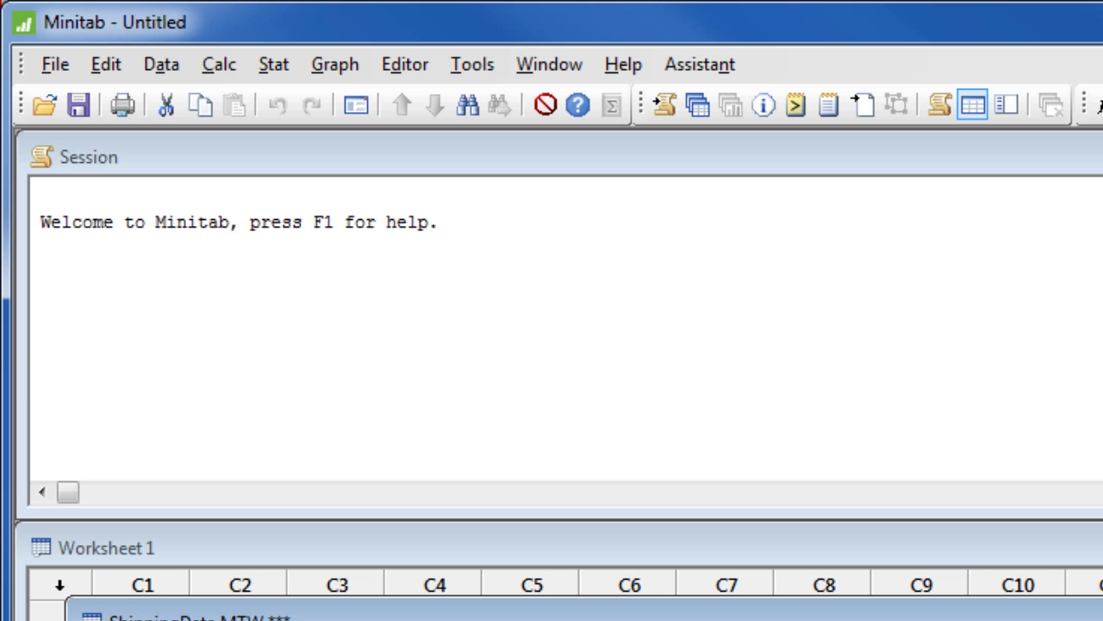
Make a 'With Fit' histogram using C4 Days as the graph variable.
{"action": "left_click", "coordinate": [268, 72]}
{"action": "mouse_move", "coordinate": [312, 85]}
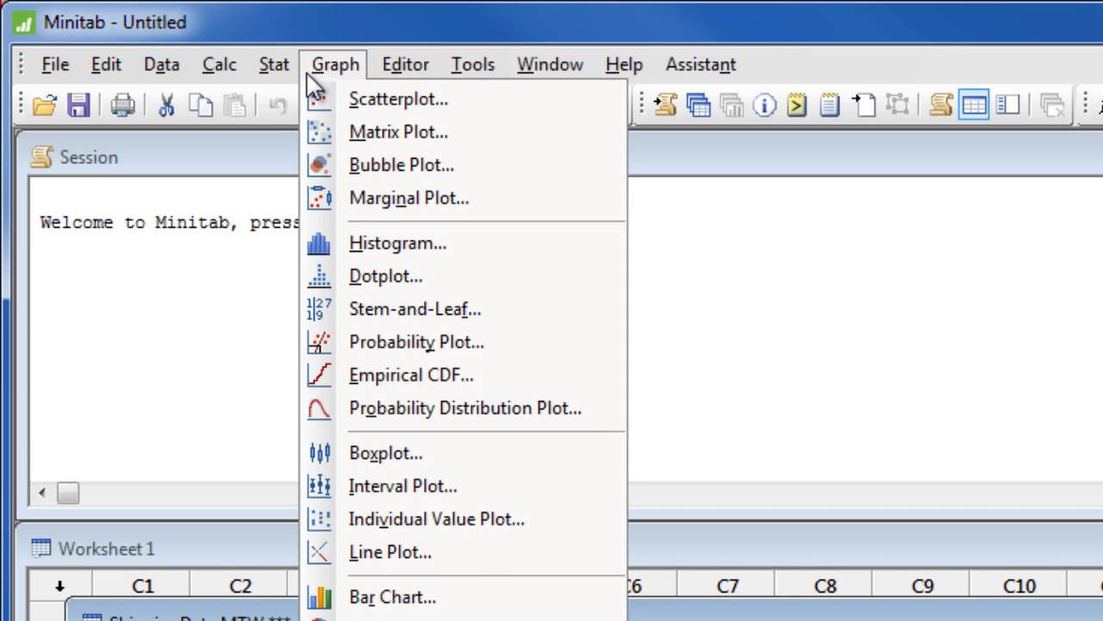
{"action": "left_click", "coordinate": [457, 243]}
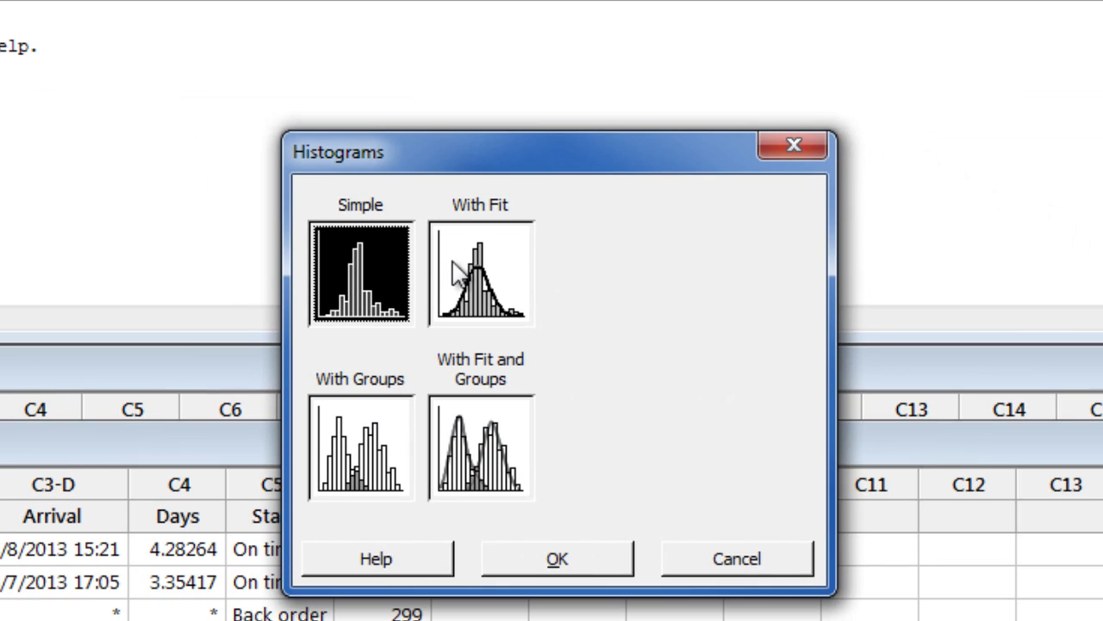
{"action": "left_click", "coordinate": [802, 401]}
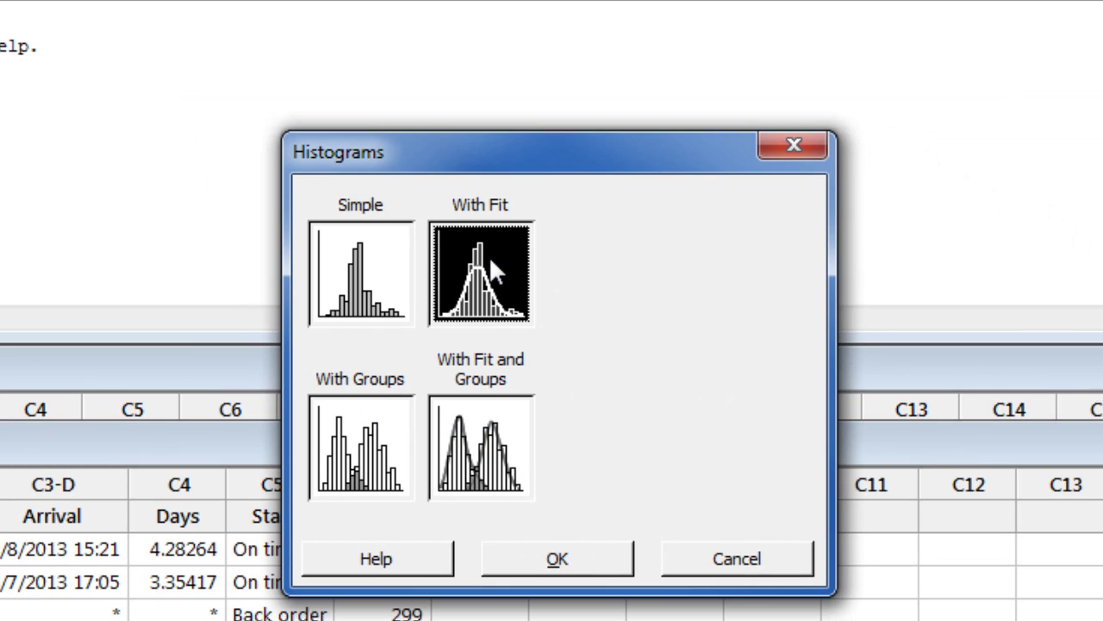
{"action": "left_click", "coordinate": [515, 561]}
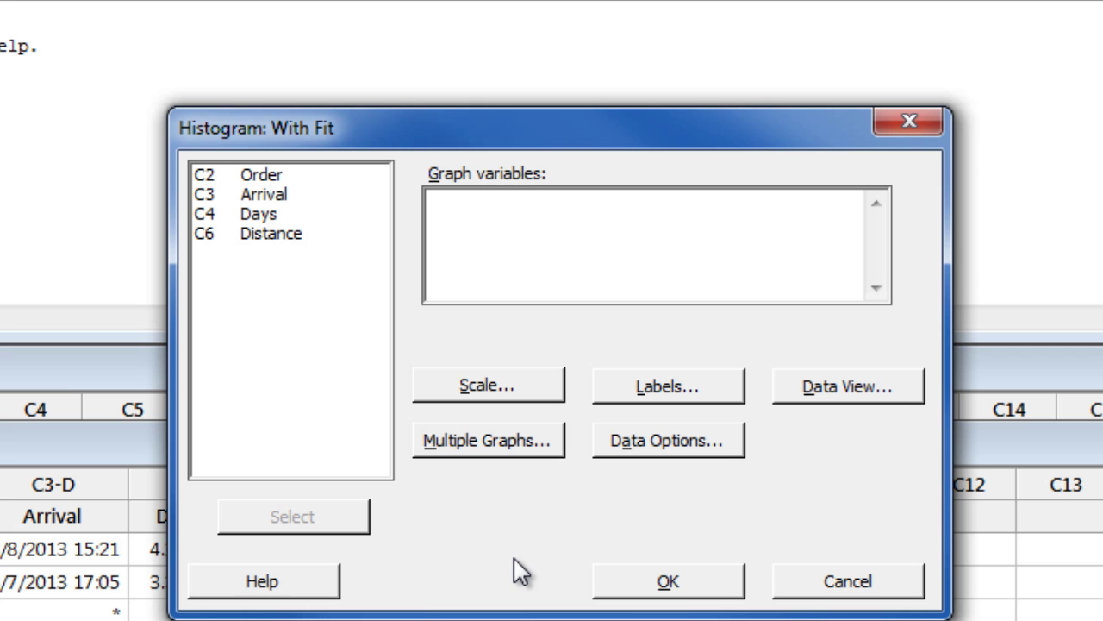
{"action": "left_click", "coordinate": [255, 216]}
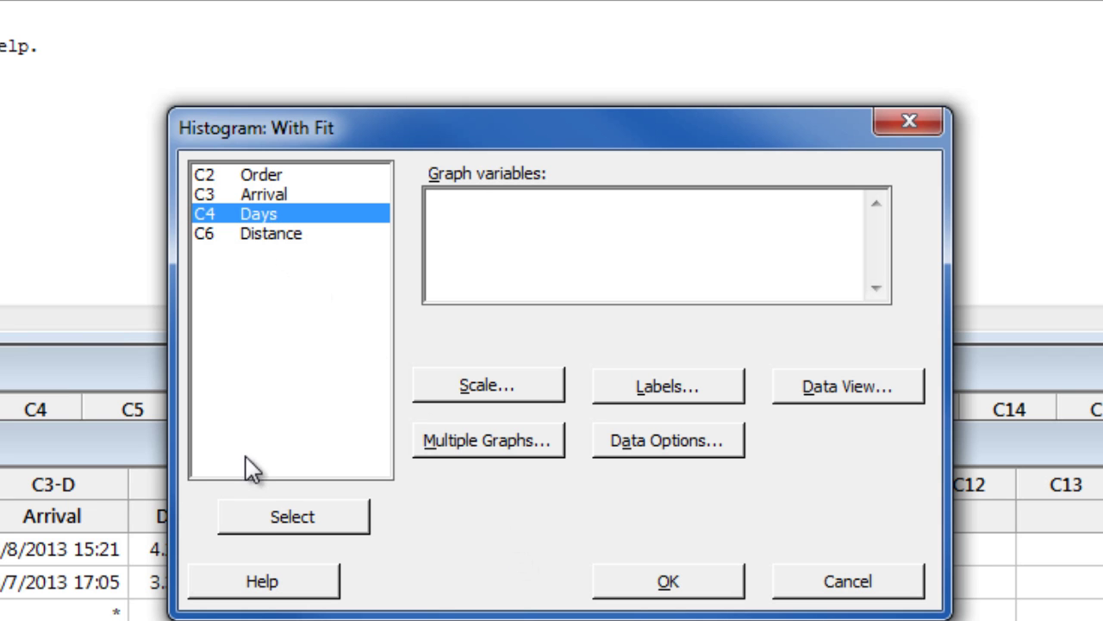
{"action": "left_click", "coordinate": [250, 521]}
{"action": "left_click", "coordinate": [611, 581]}
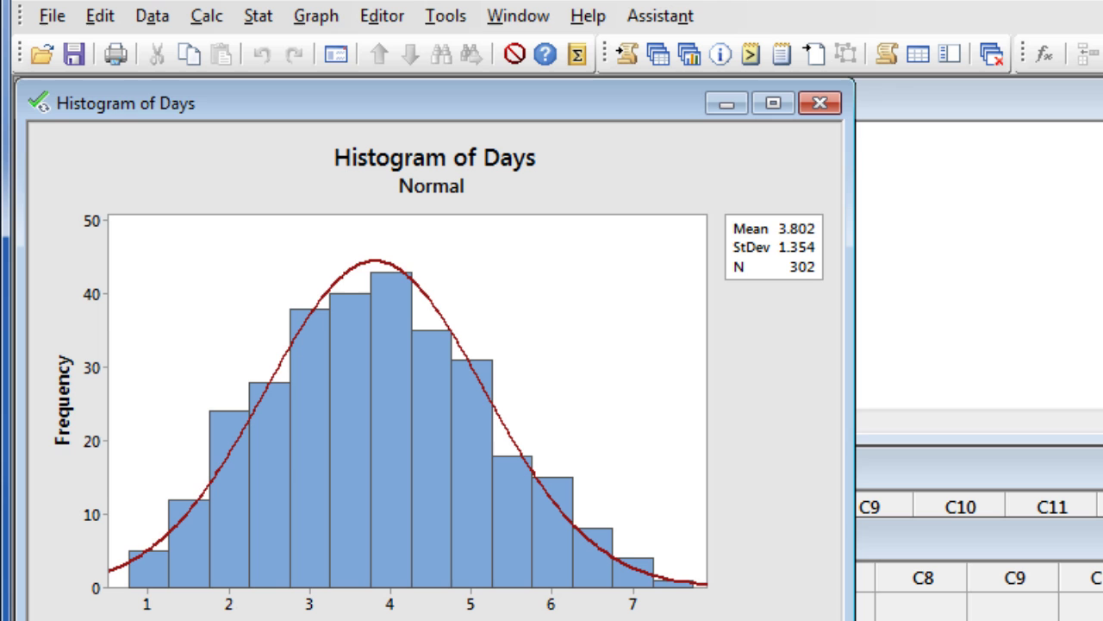
Run a 1-Sample t on Days with the hypothesis test enabled and hypothesized mean 5.
{"action": "left_click", "coordinate": [258, 19]}
{"action": "mouse_move", "coordinate": [259, 50]}
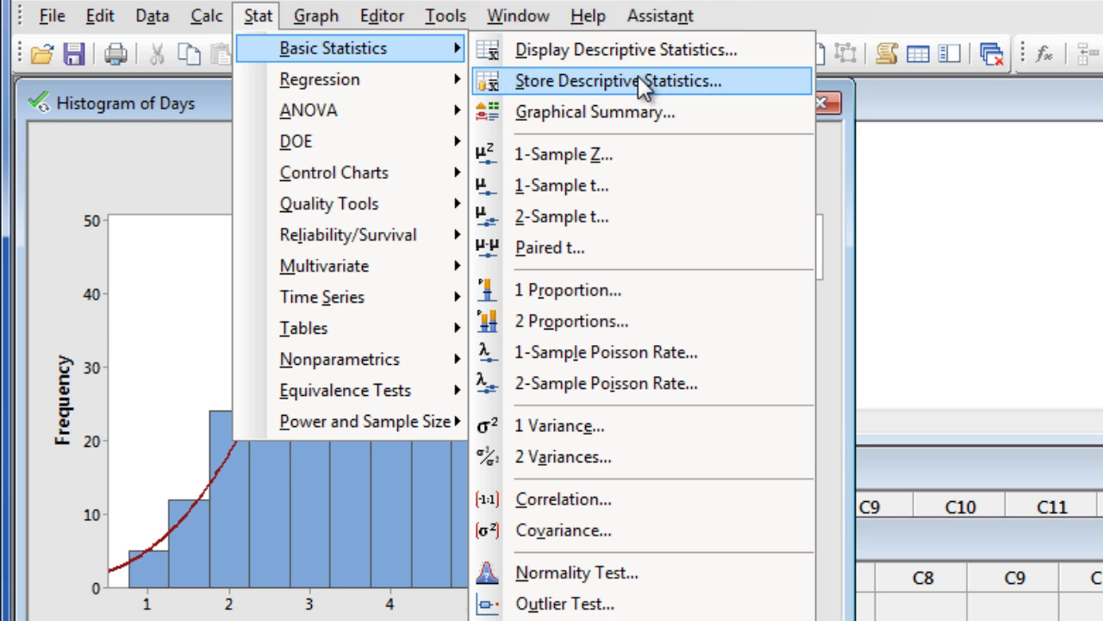
{"action": "left_click", "coordinate": [651, 183]}
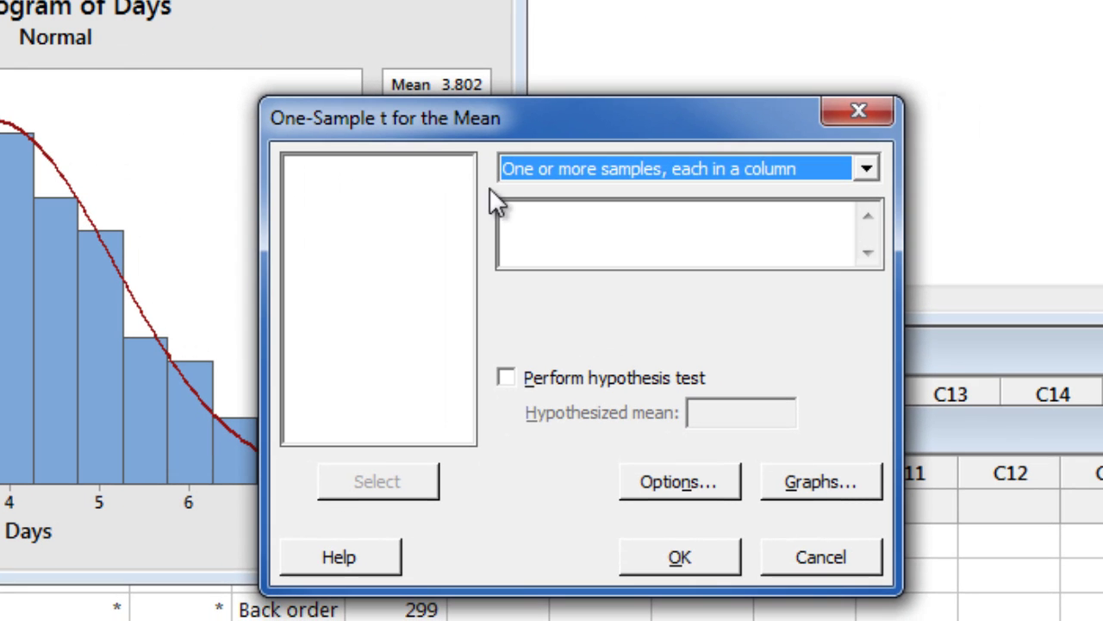
{"action": "left_click", "coordinate": [795, 333]}
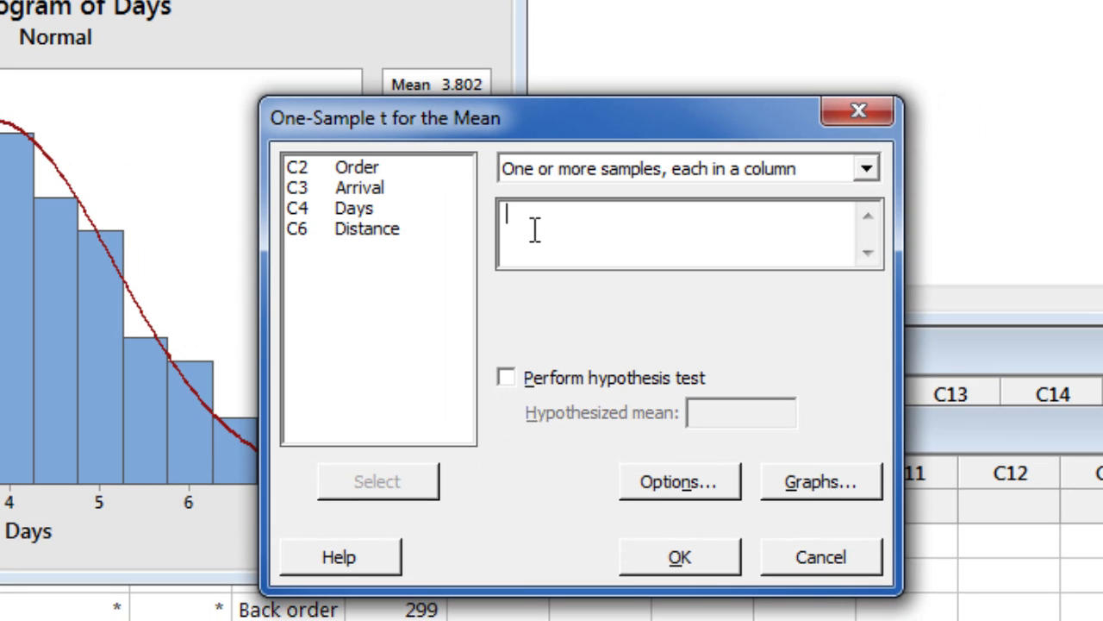
{"action": "left_click", "coordinate": [377, 209]}
{"action": "left_click", "coordinate": [345, 481]}
{"action": "left_click", "coordinate": [506, 378]}
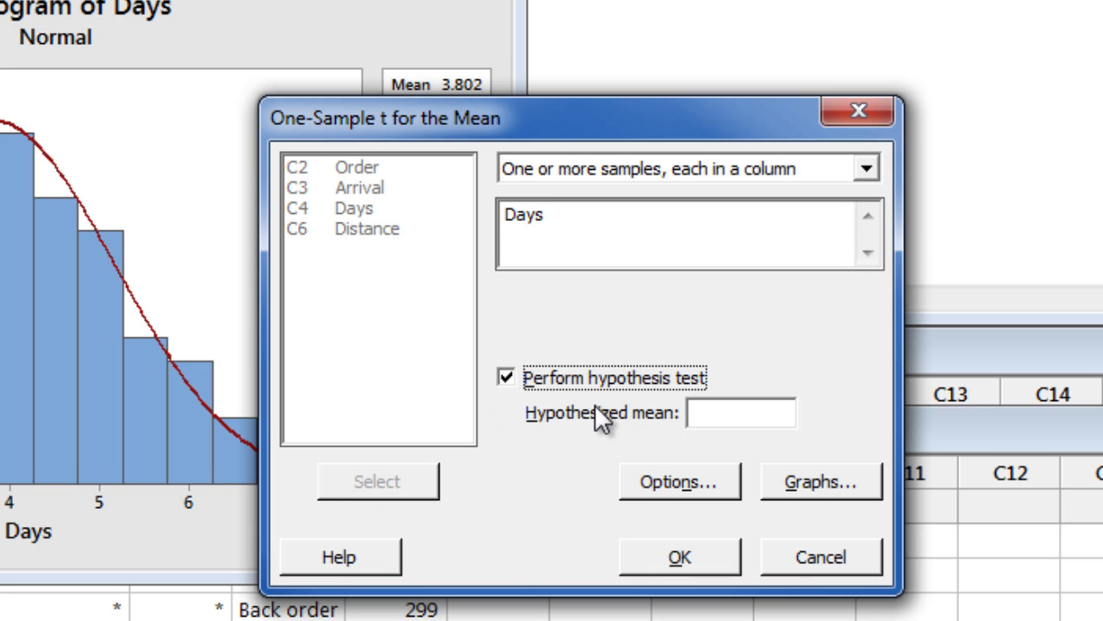
{"action": "left_click", "coordinate": [715, 414]}
{"action": "type", "text": "5"}
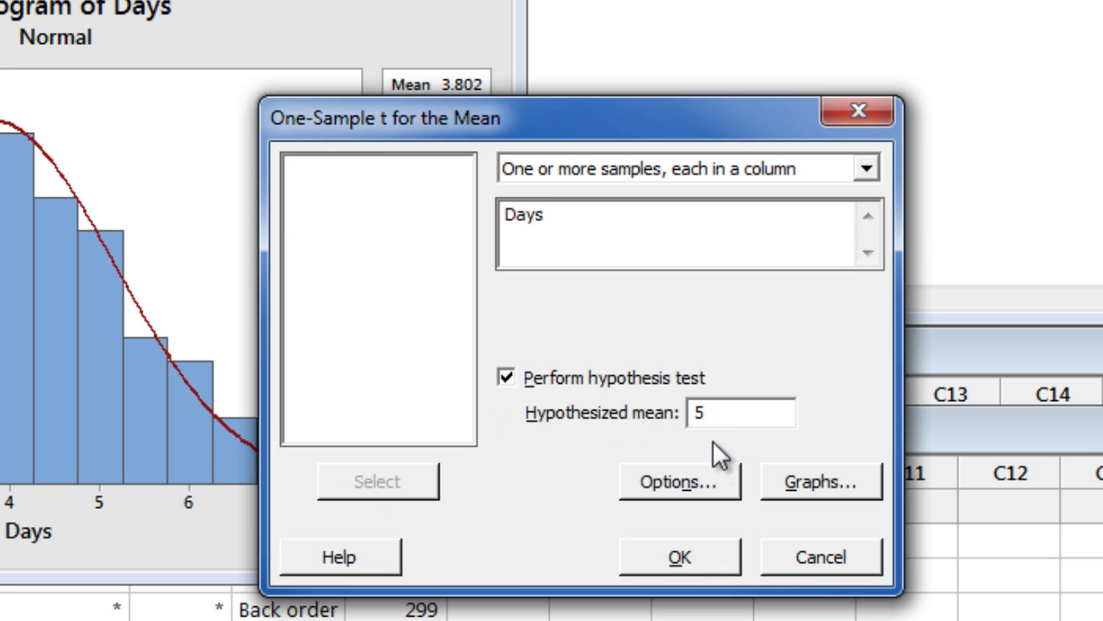
{"action": "left_click", "coordinate": [712, 573]}
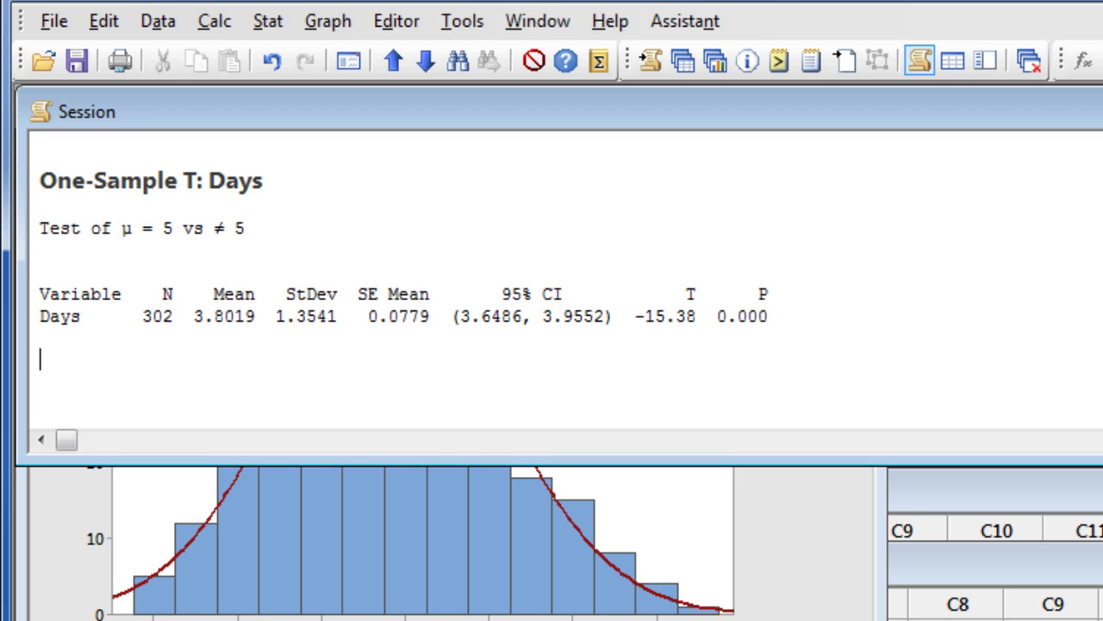
Run the Assistant 1-Sample t on Days with target 5, testing 'different from 5'.
{"action": "left_click", "coordinate": [655, 28]}
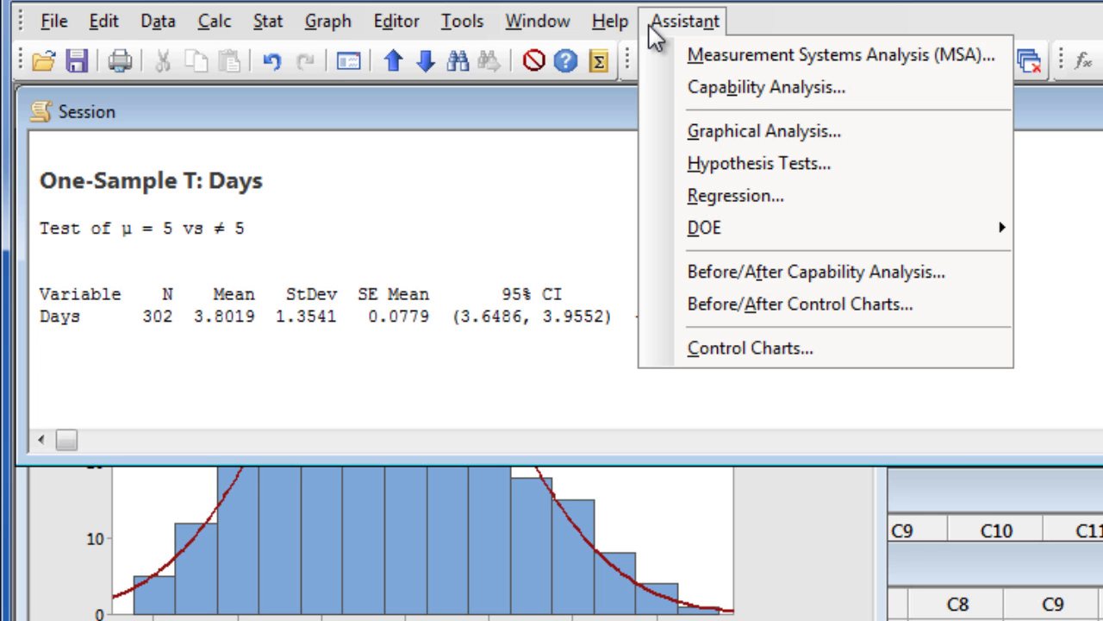
{"action": "left_click", "coordinate": [661, 163]}
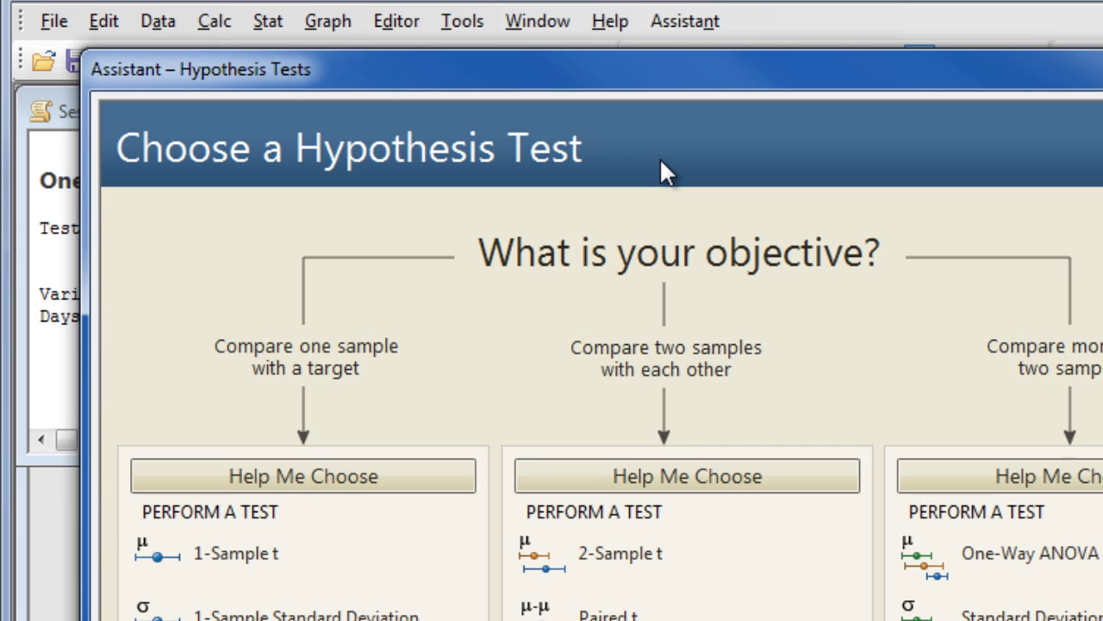
{"action": "left_click", "coordinate": [343, 560]}
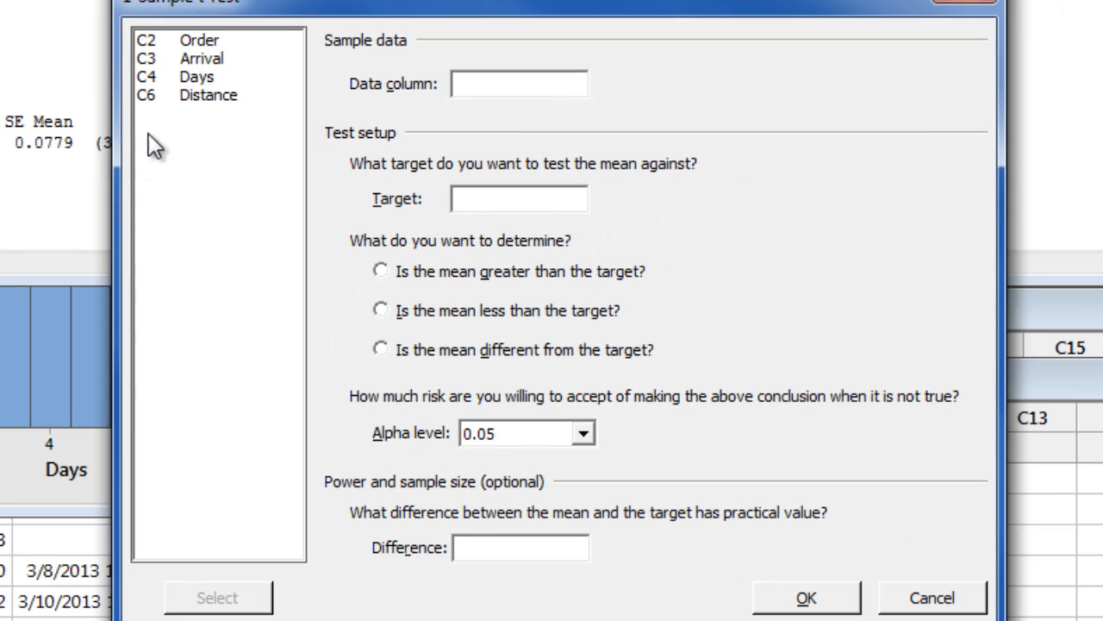
{"action": "left_click", "coordinate": [171, 80]}
{"action": "left_click", "coordinate": [179, 585]}
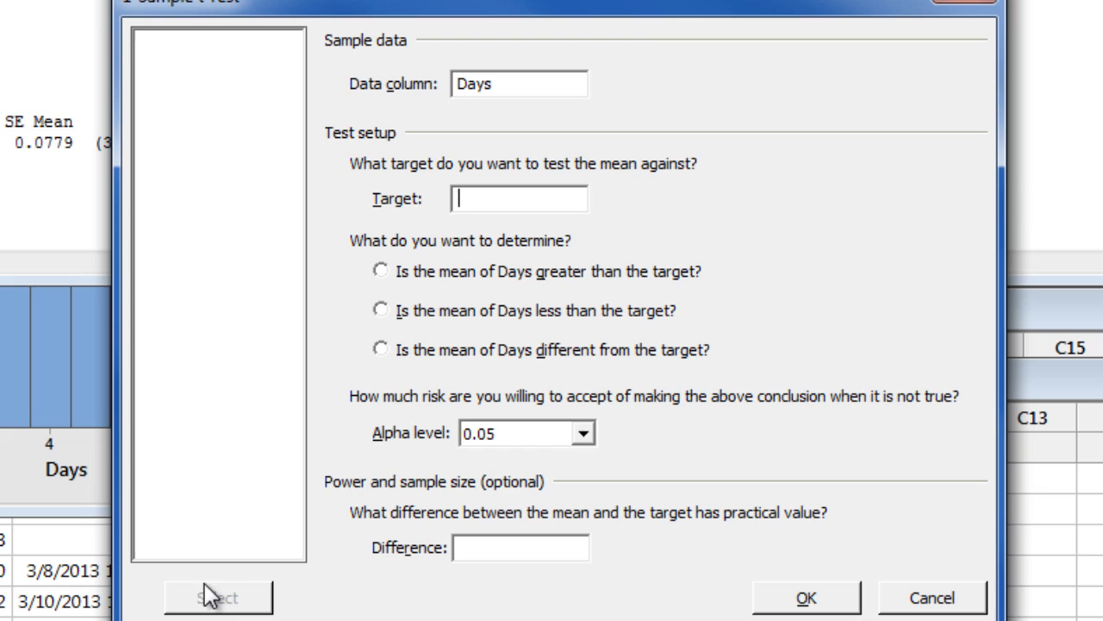
{"action": "type", "text": "5"}
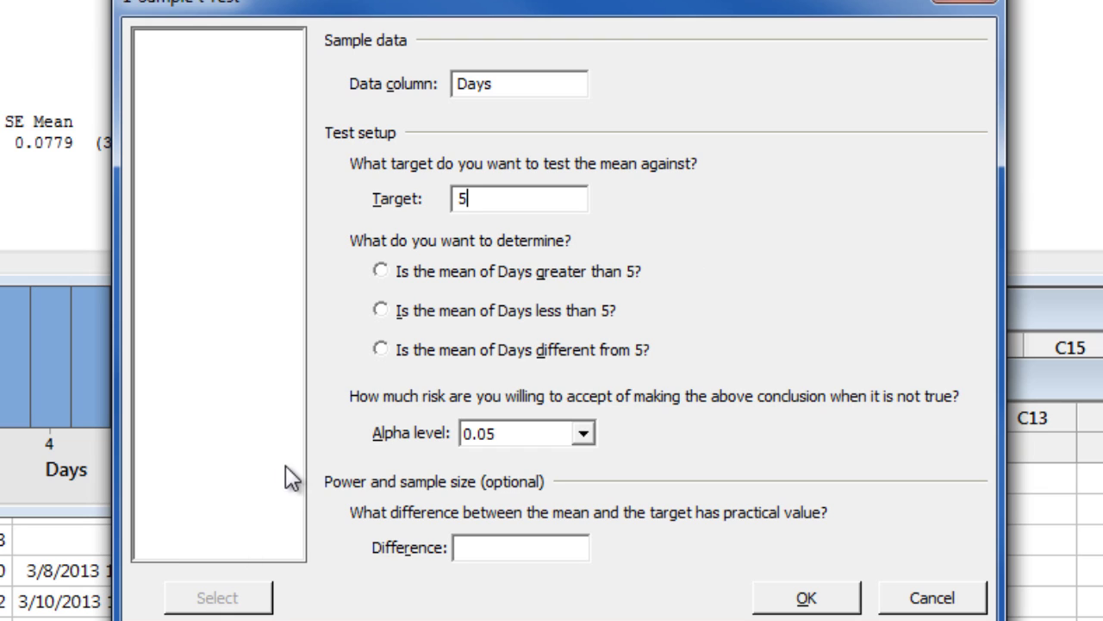
{"action": "left_click", "coordinate": [382, 350]}
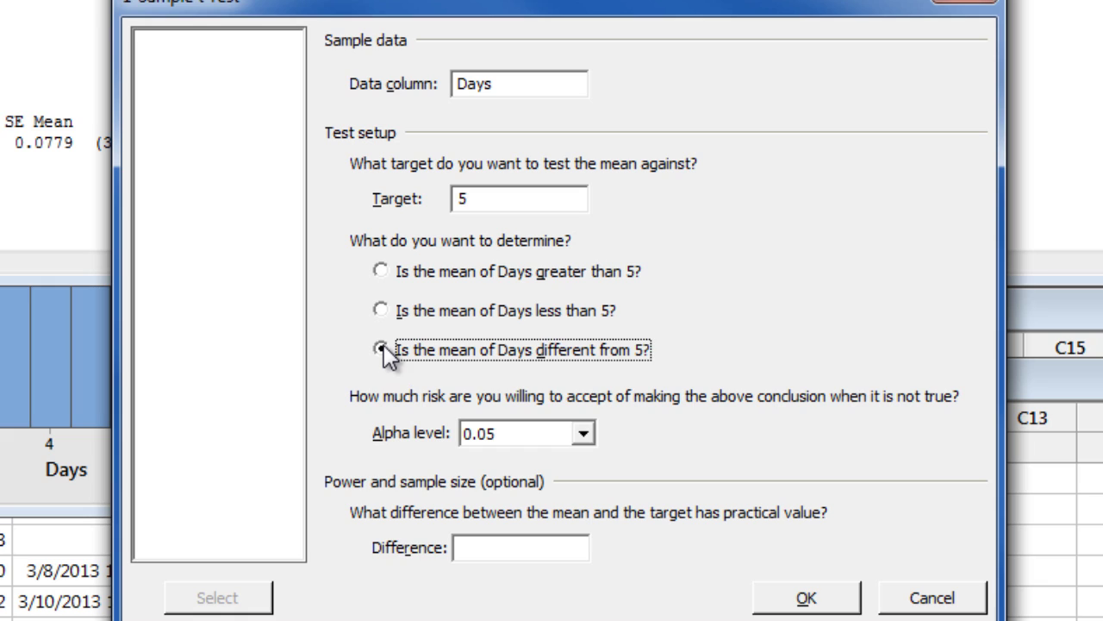
{"action": "left_click", "coordinate": [780, 600]}
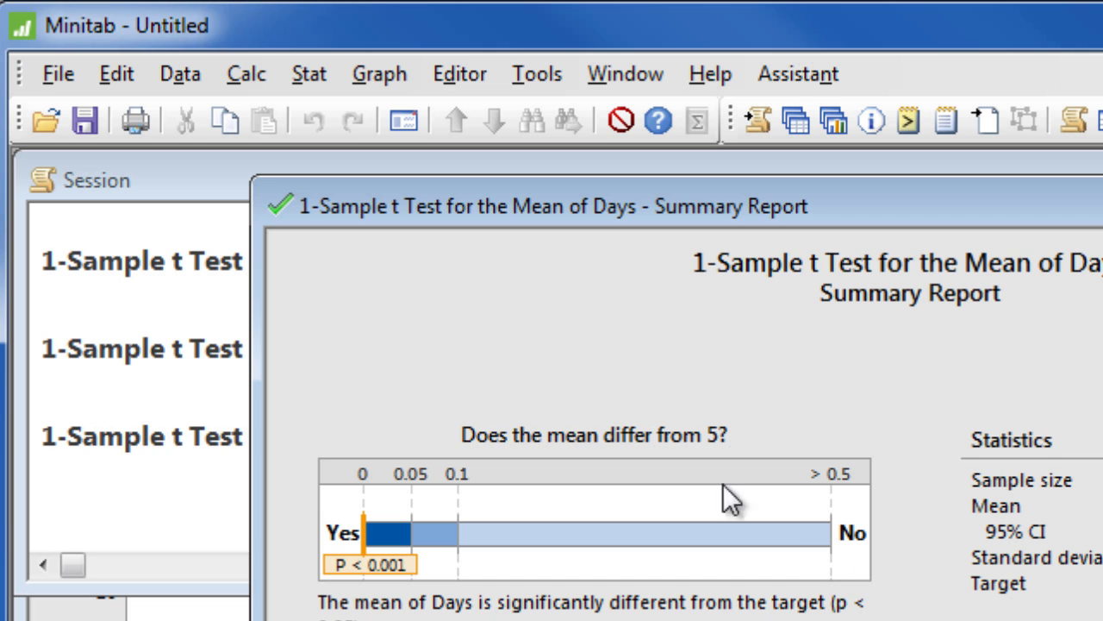
Open the File menu to reach Save Project.
{"action": "left_click", "coordinate": [57, 75]}
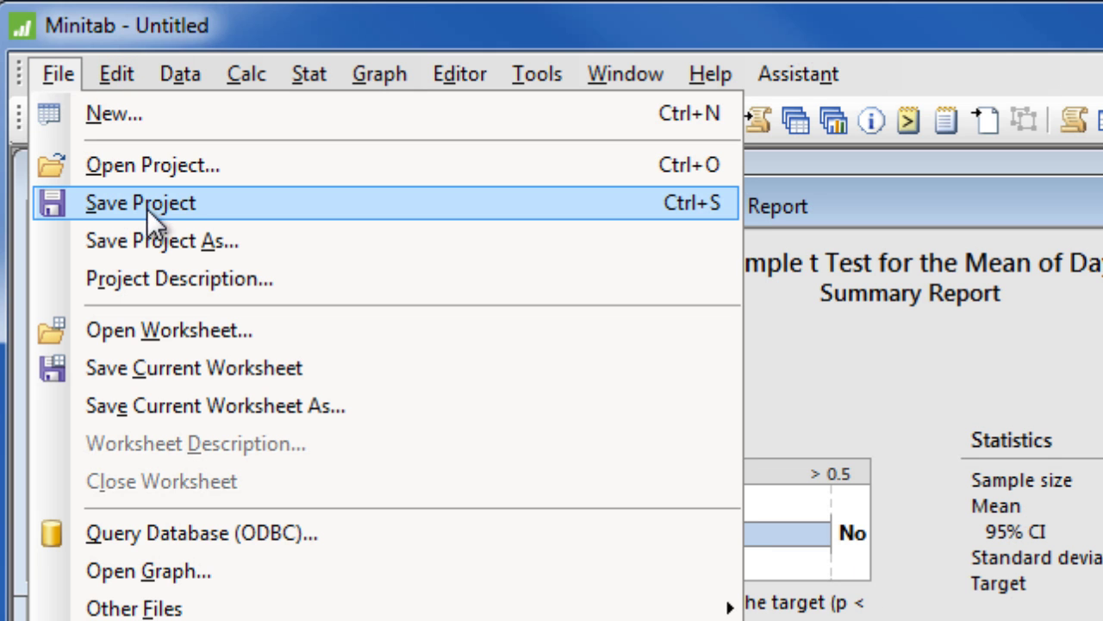